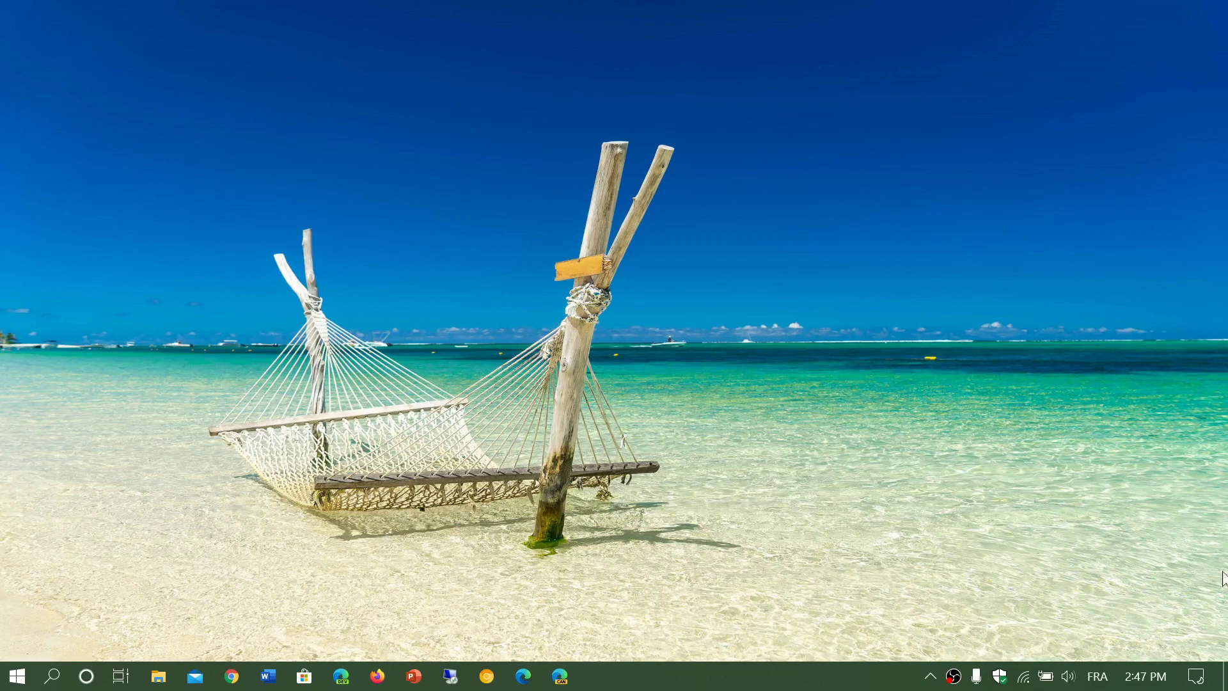
# Step: Launch Settings from the Start menu and go to Network & Internet
pyautogui.click(1197, 676)
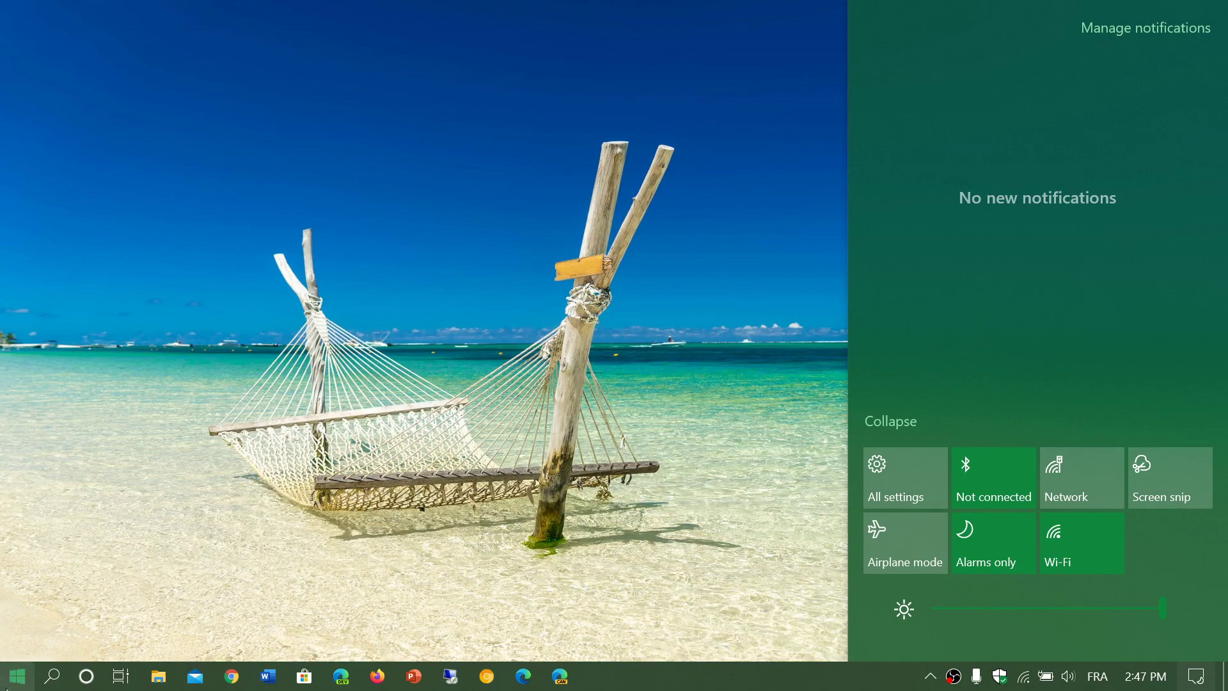
pyautogui.click(17, 675)
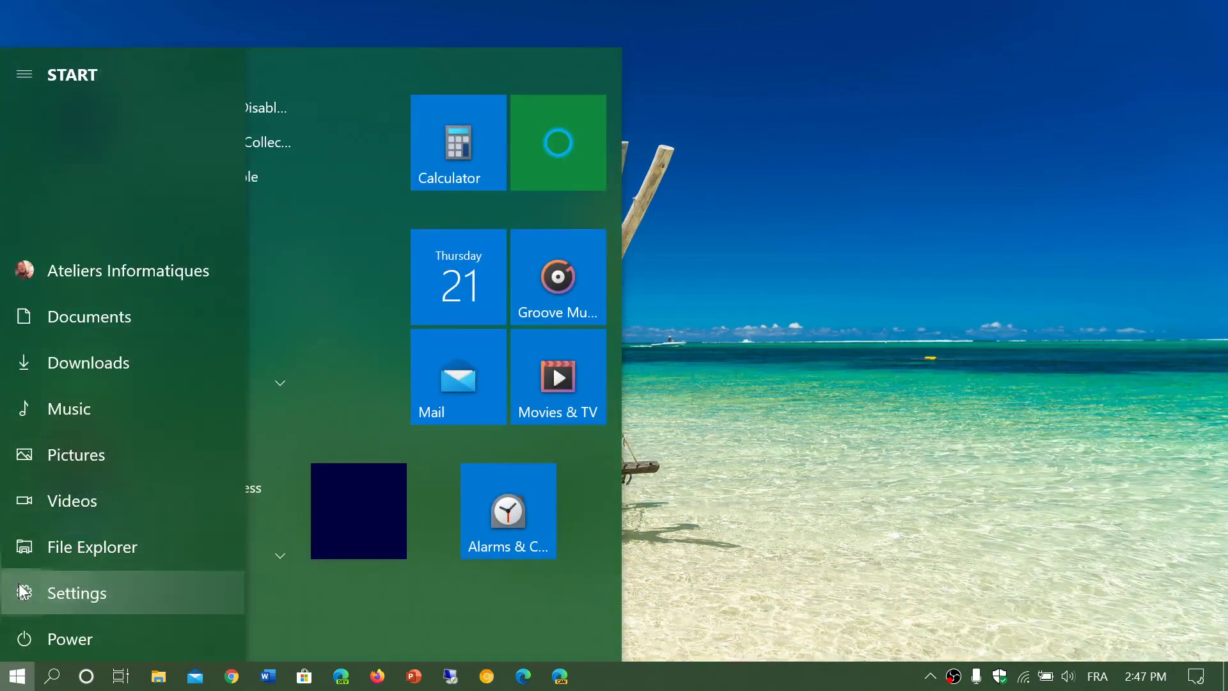
pyautogui.click(19, 584)
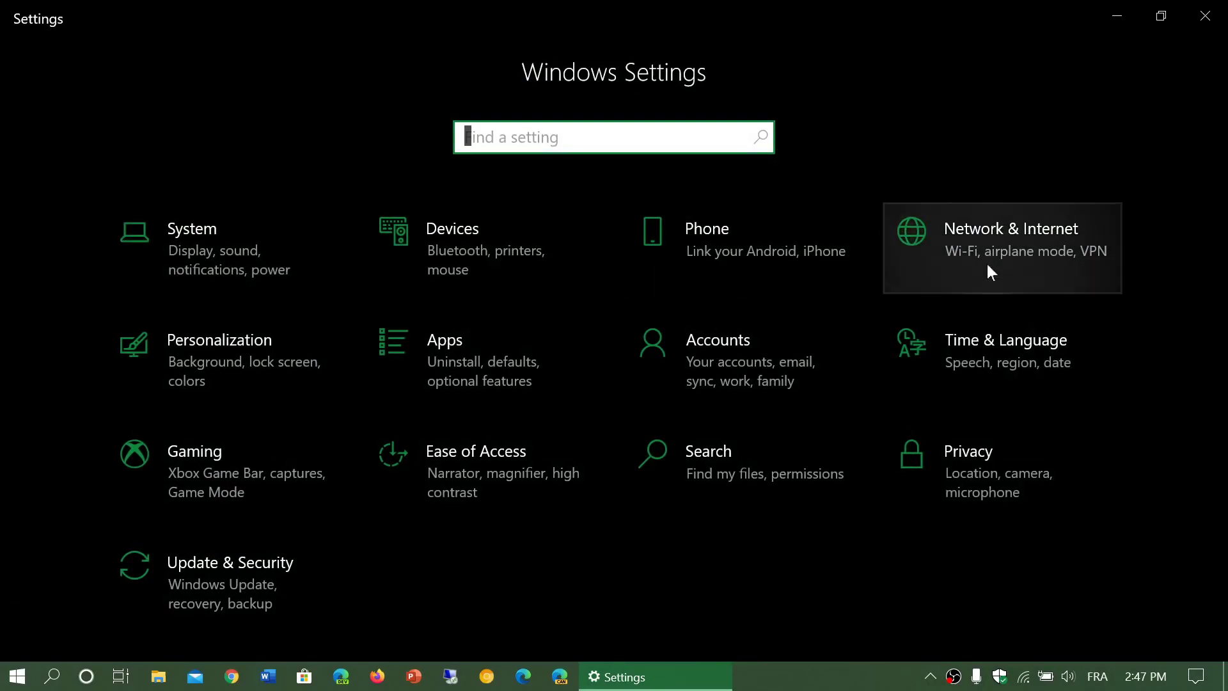
pyautogui.click(988, 273)
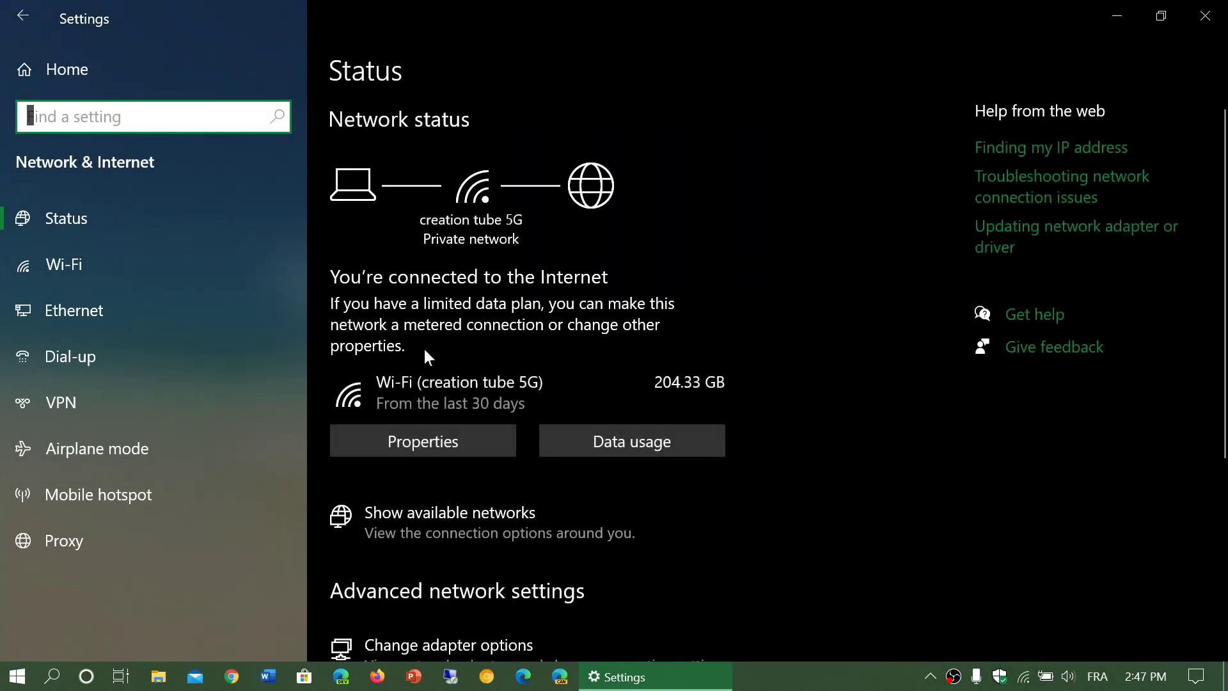
# Step: Select Airplane mode in the Network & Internet sidebar
pyautogui.click(94, 448)
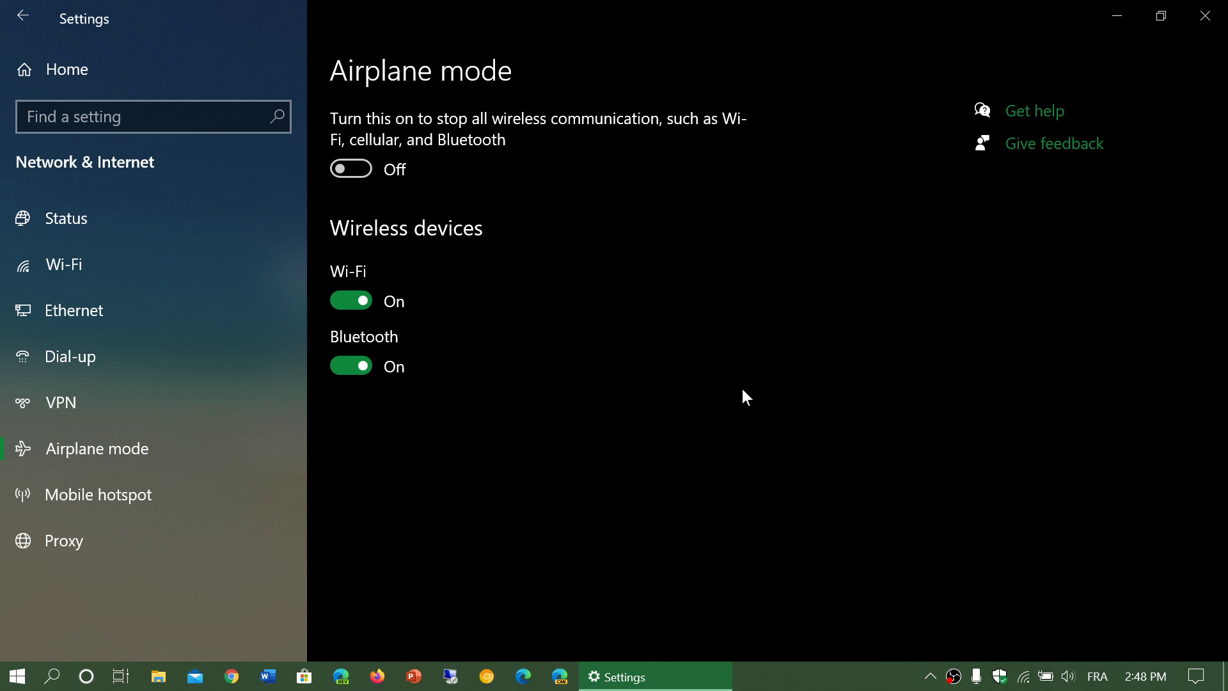
# Step: Enable airplane mode using the Action Center's Airplane mode quick action tile
pyautogui.click(1197, 676)
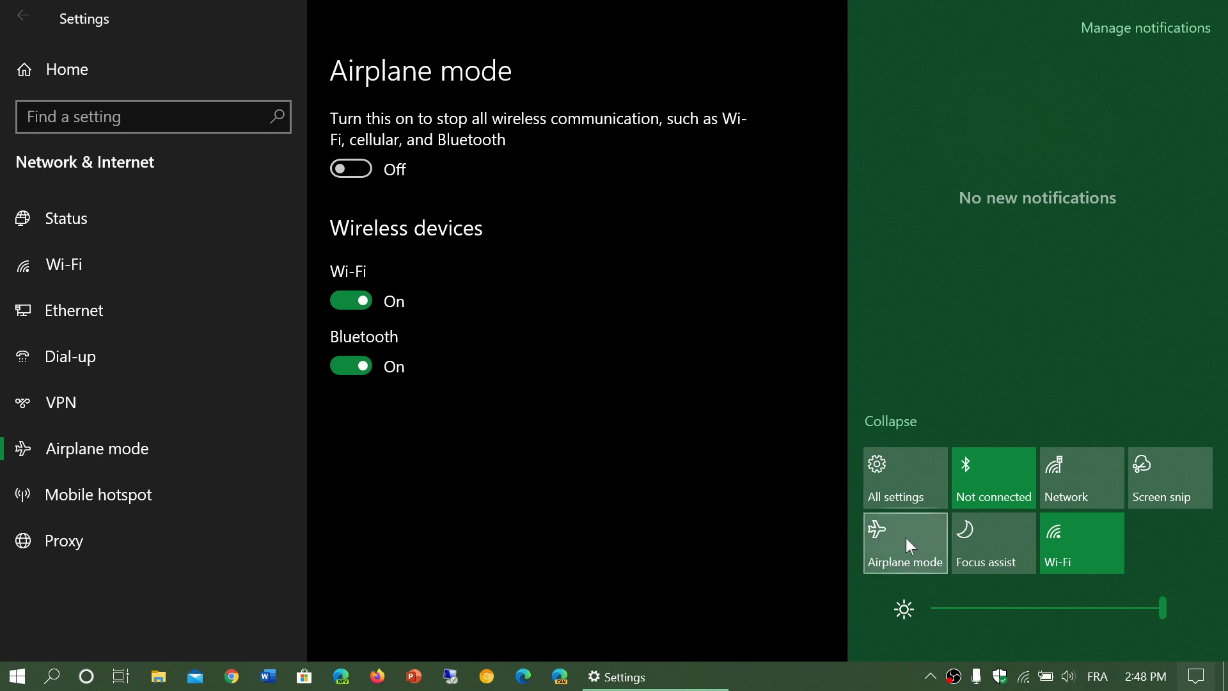
pyautogui.click(716, 517)
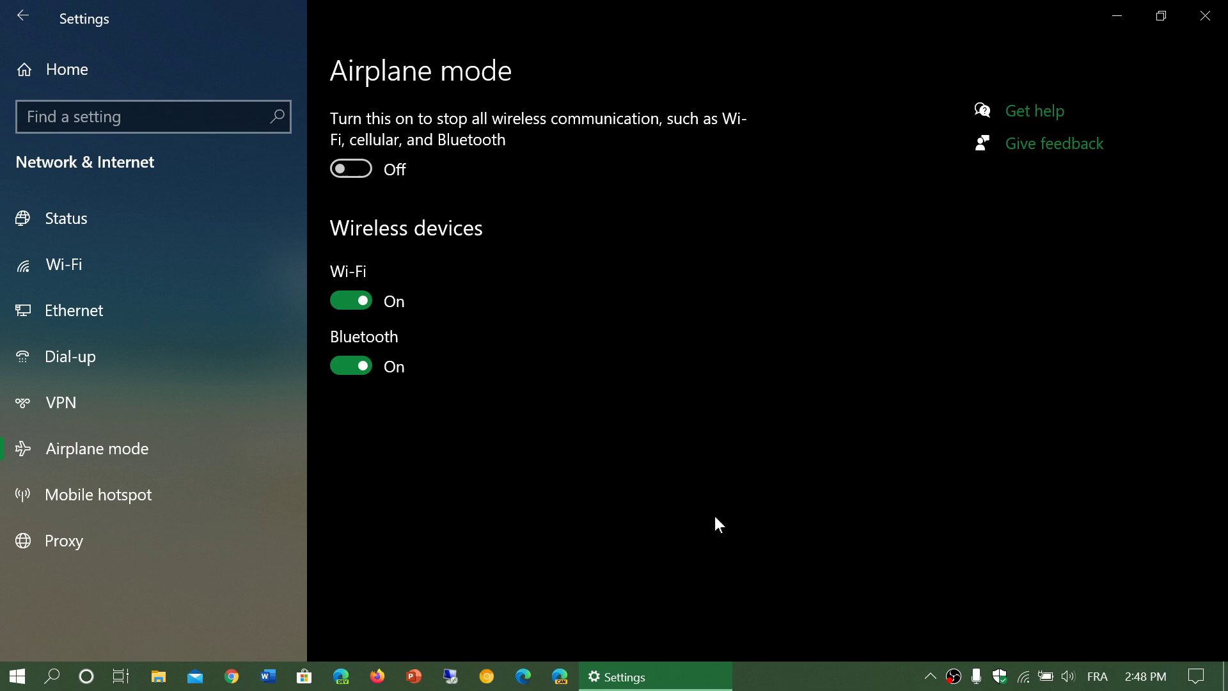
pyautogui.click(1196, 676)
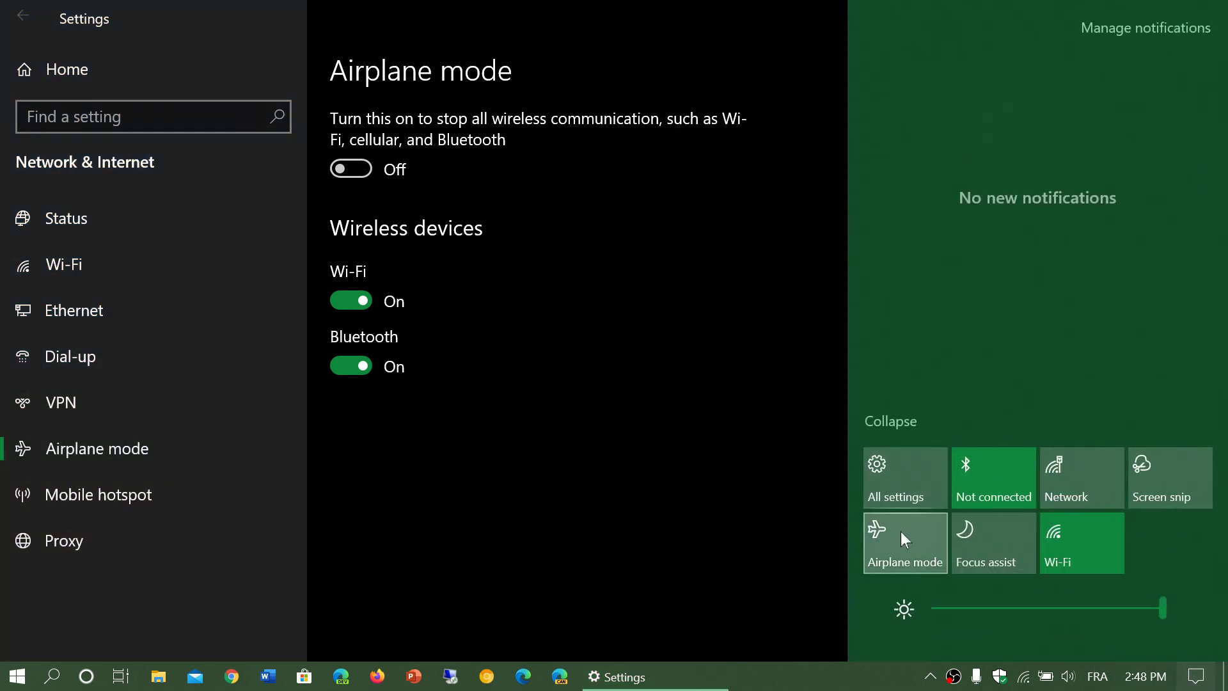
pyautogui.click(897, 544)
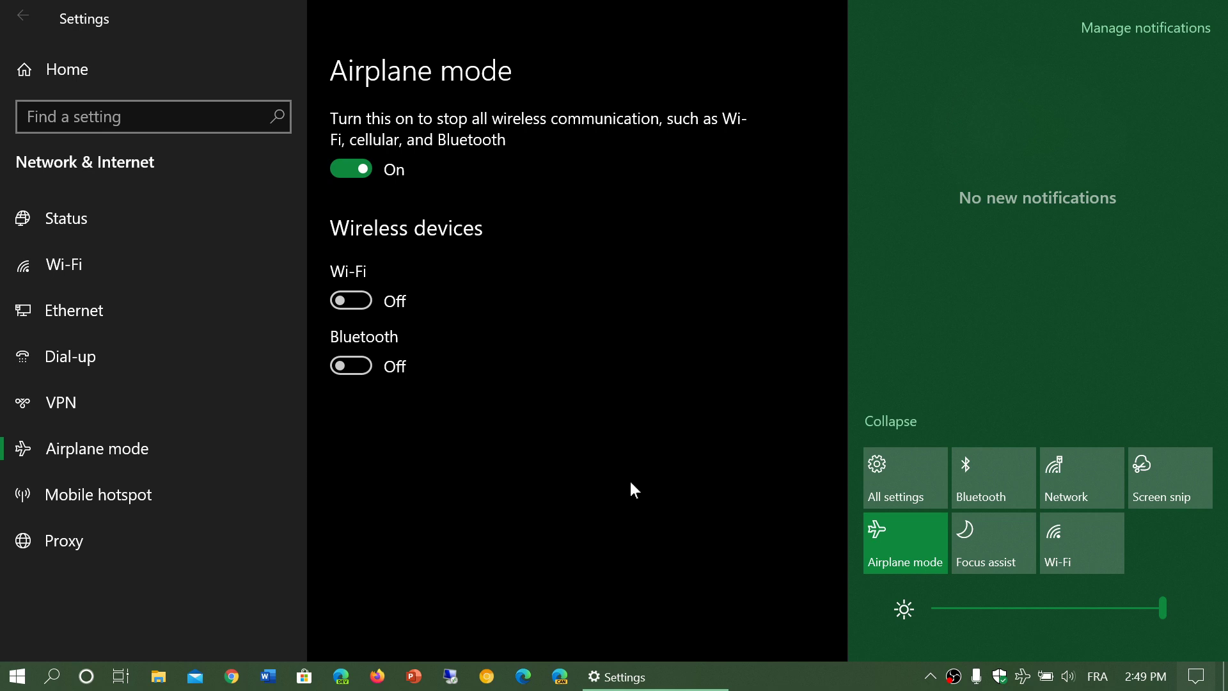
# Step: Toggle the Airplane mode tile off again and dismiss the Action Center
pyautogui.click(904, 542)
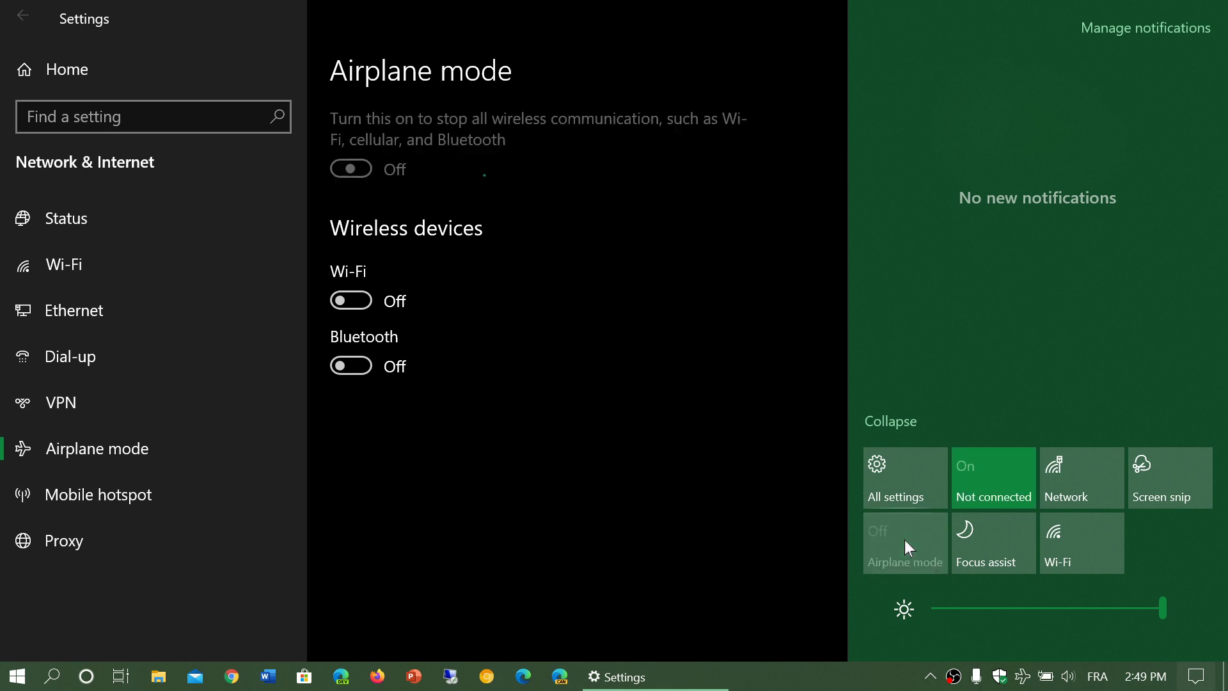
pyautogui.click(549, 517)
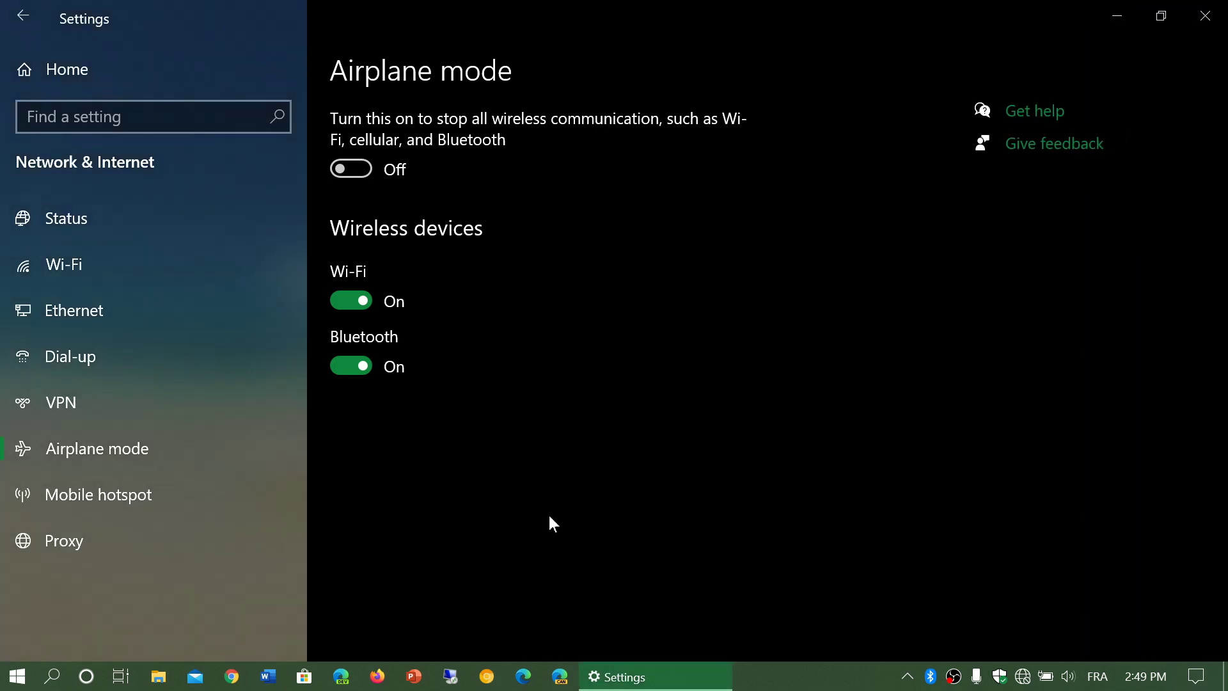